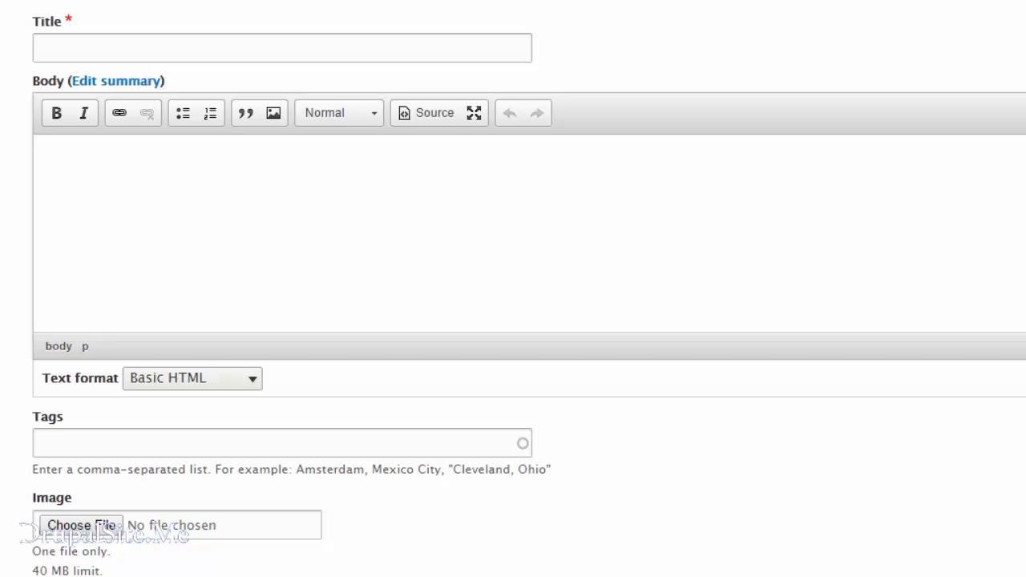
# Step: Check the text format options in the article form and open the Text formats and editors configuration page
pyautogui.click(252, 378)
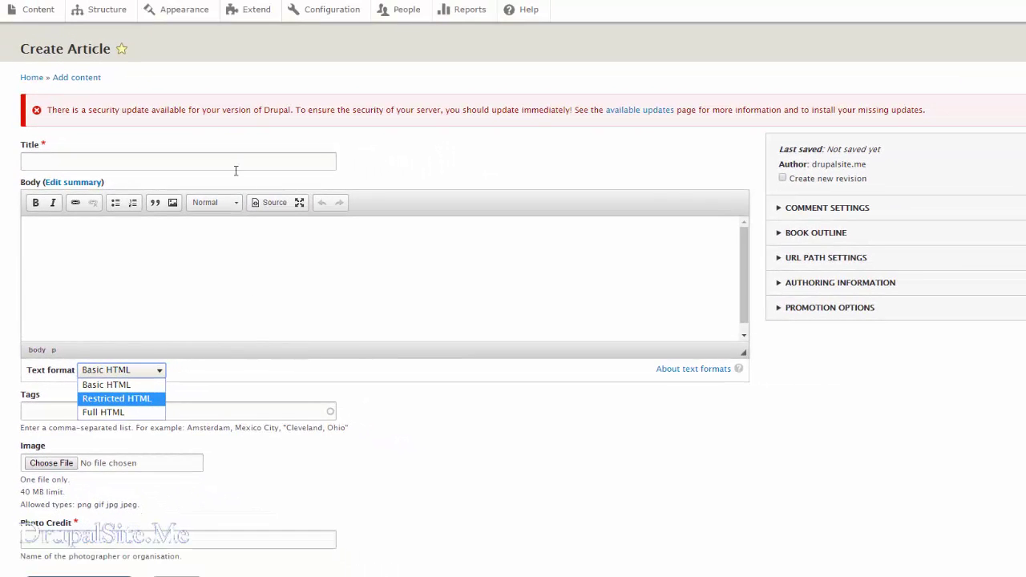
pyautogui.click(333, 24)
pyautogui.click(334, 18)
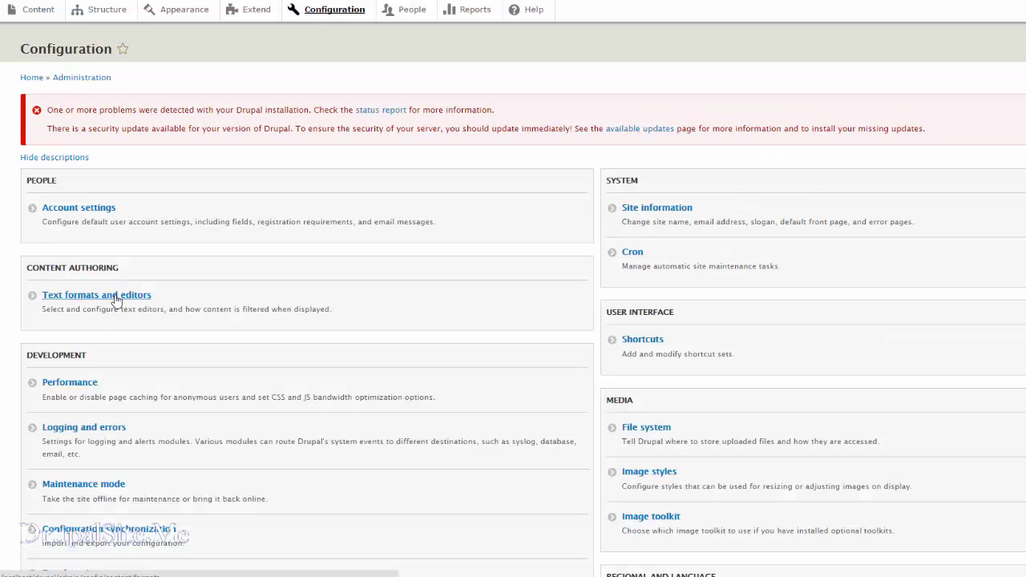
pyautogui.click(112, 297)
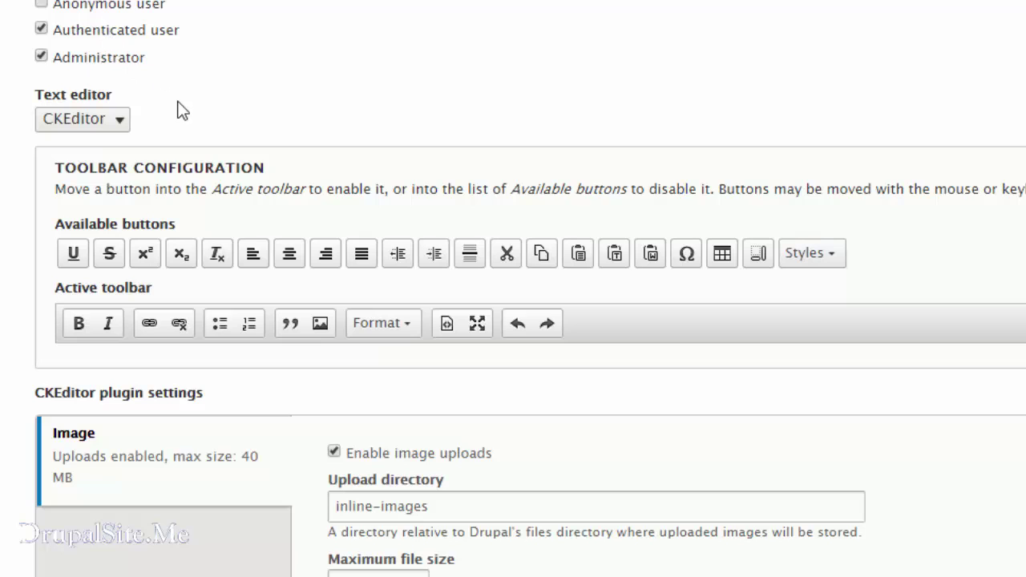
# Step: Review the Basic HTML format's text editor choices, enabled filters and filter processing order
pyautogui.click(121, 125)
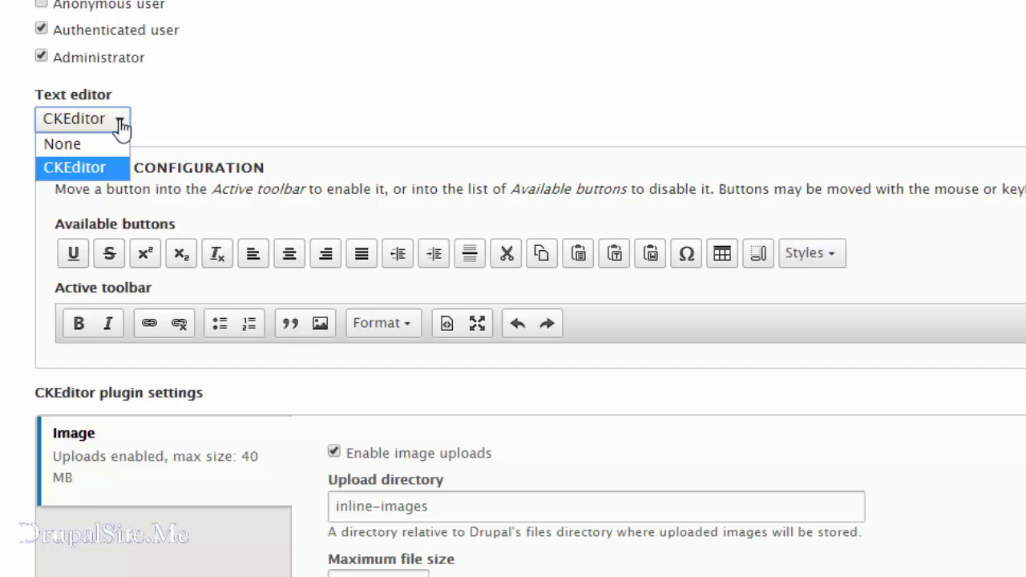
pyautogui.click(120, 125)
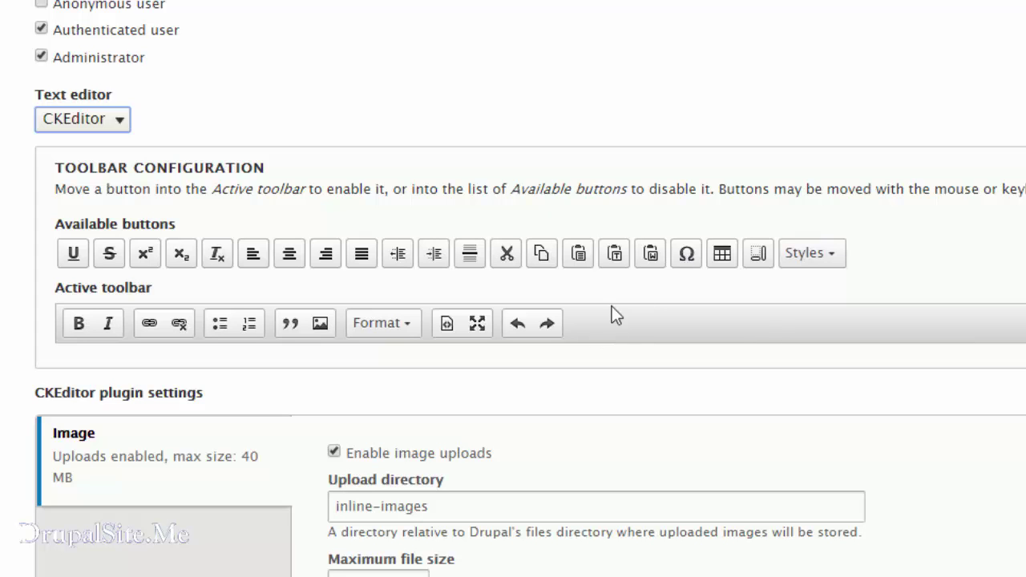
pyautogui.scroll(-7, 800, 392)
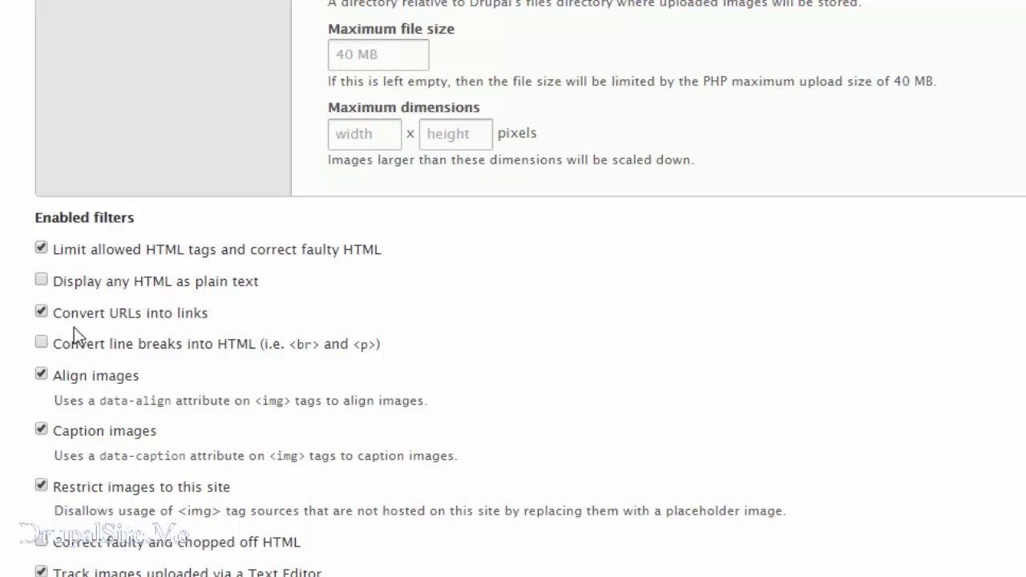
pyautogui.click(42, 313)
pyautogui.scroll(-4, 560, 489)
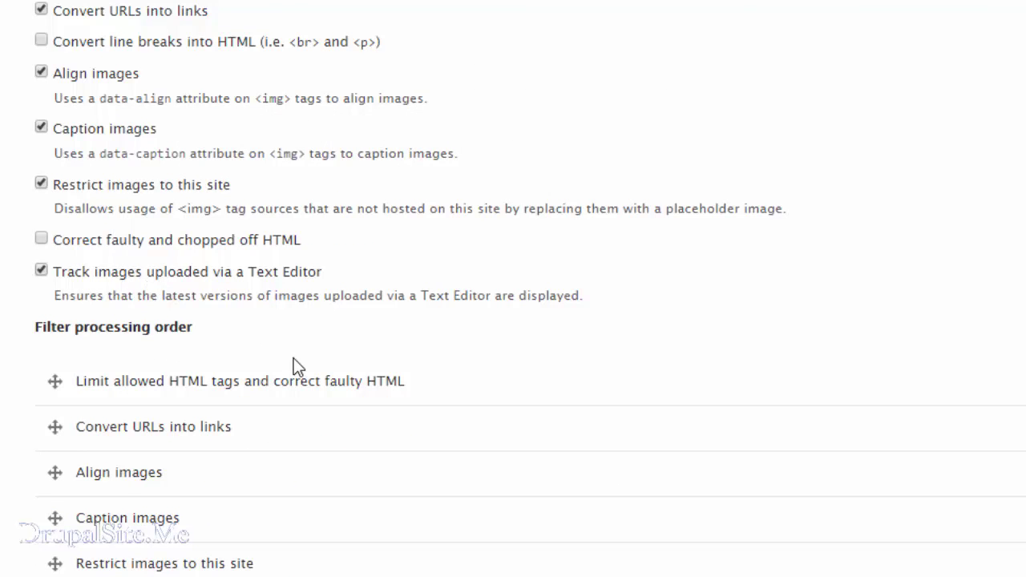
pyautogui.scroll(-3, 435, 367)
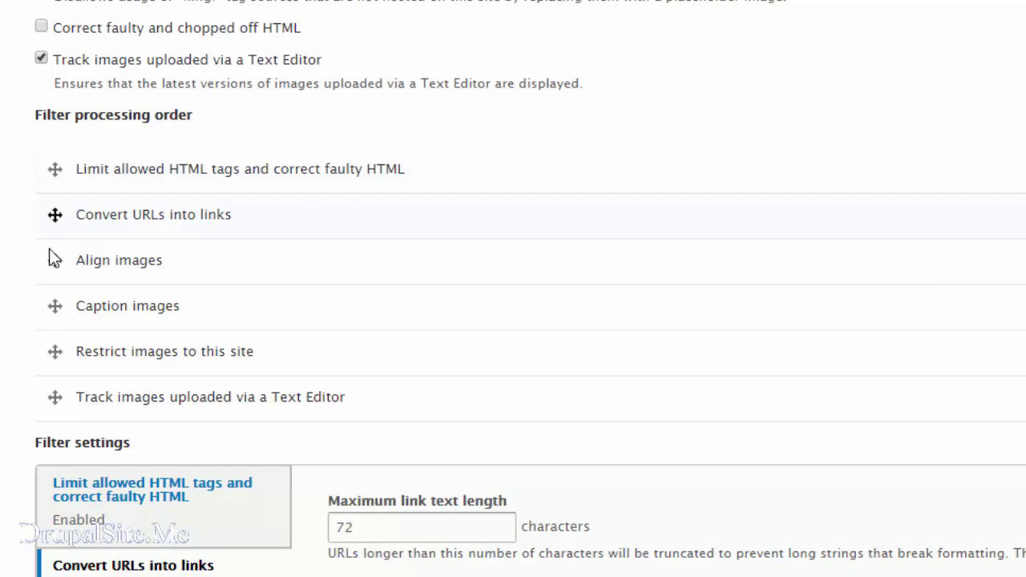
pyautogui.scroll(-2, 272, 197)
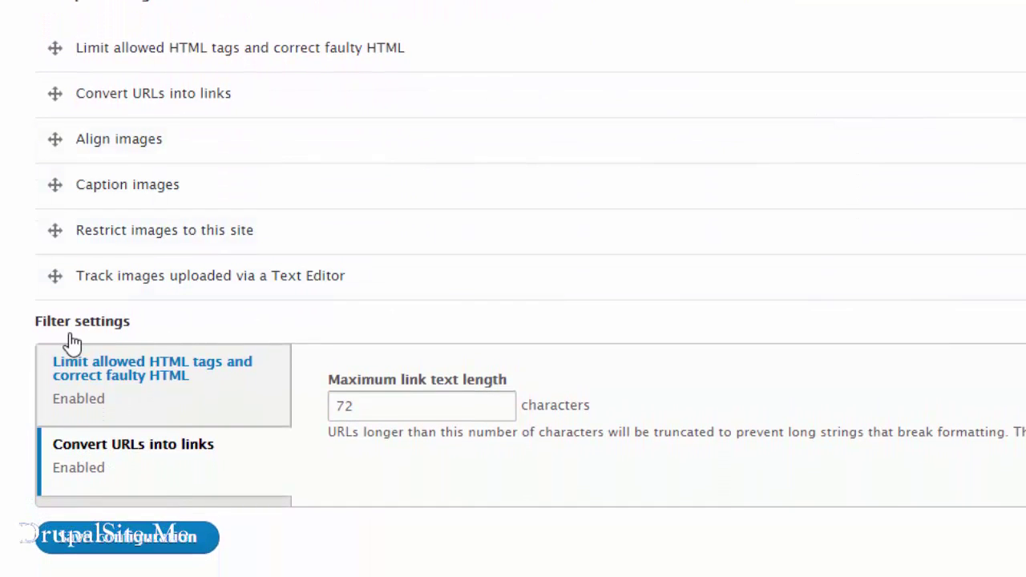
# Step: Examine the list of allowed HTML tags in the settings of the filter that limits HTML tags
pyautogui.click(142, 369)
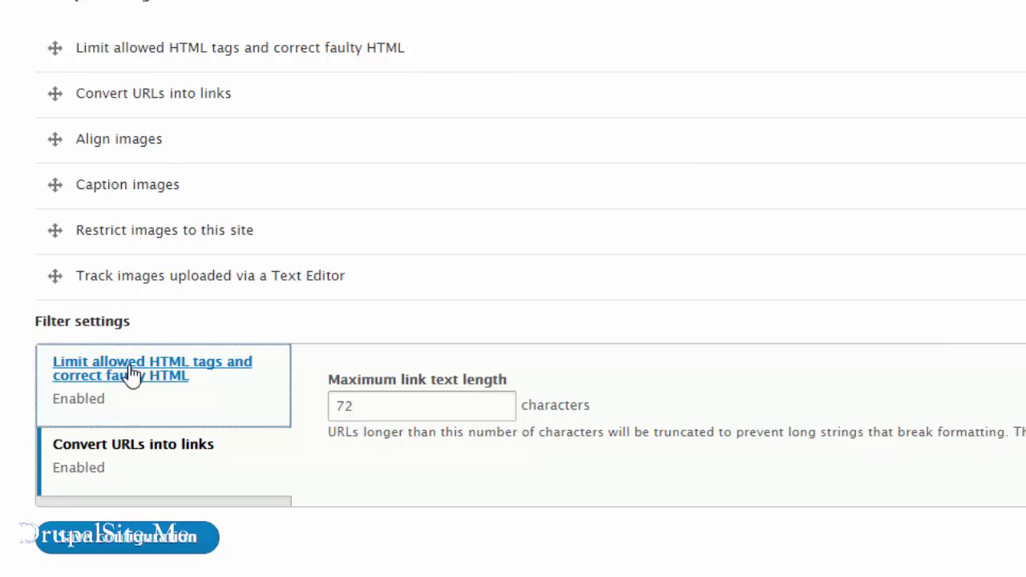
pyautogui.click(130, 372)
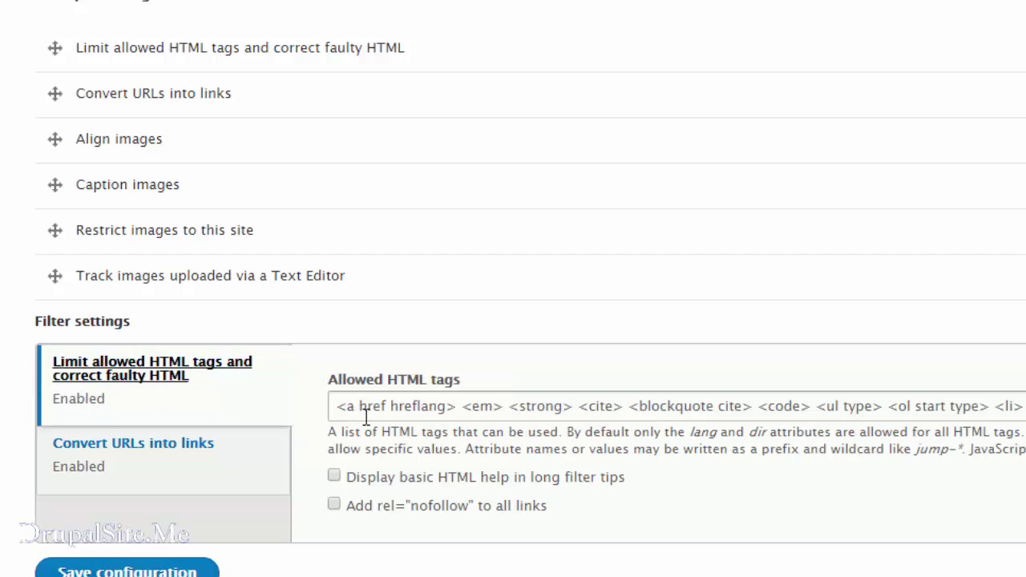
pyautogui.moveTo(459, 405); pyautogui.dragTo(1025, 408)
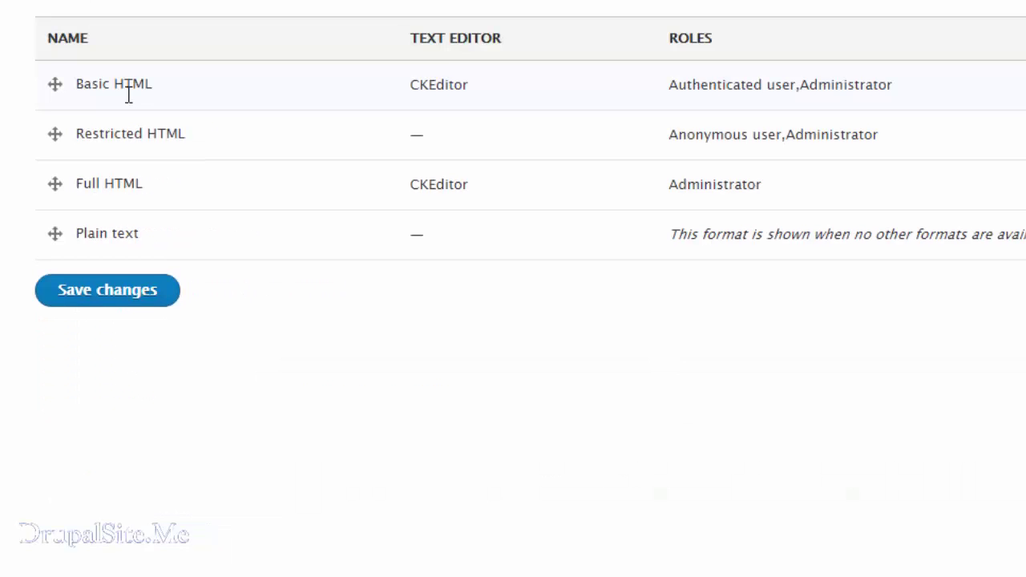
# Step: Move the Plain text format to the top of the text formats list and save the new order
pyautogui.scroll(1, 141, 136)
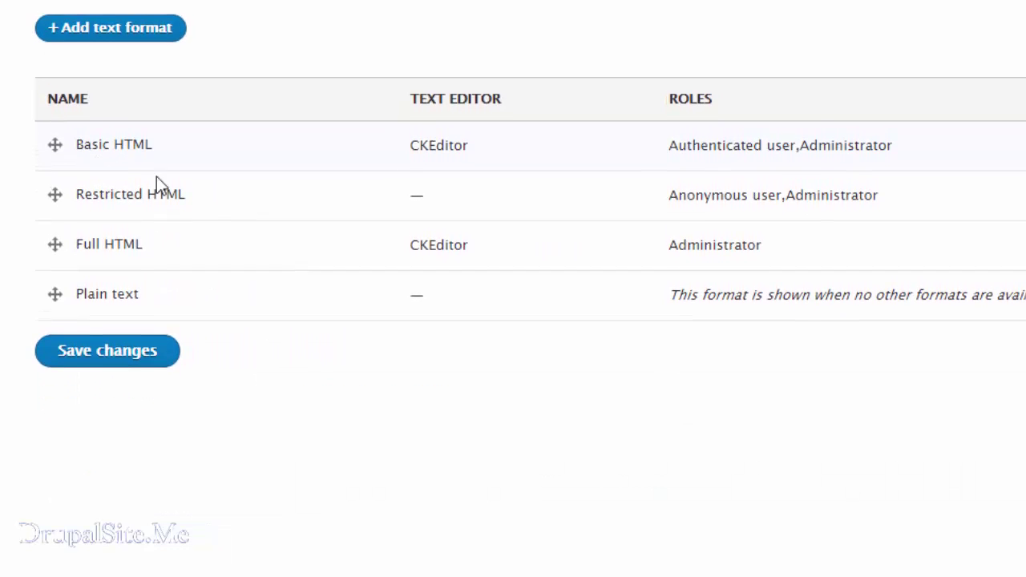
pyautogui.scroll(1, 156, 182)
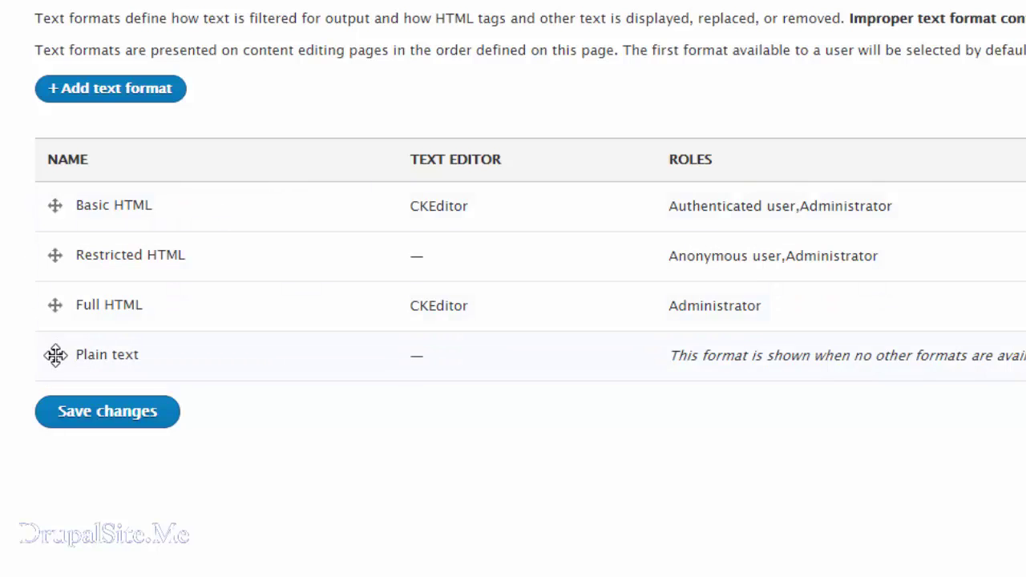
pyautogui.moveTo(56, 355)
pyautogui.mouseDown()
pyautogui.moveTo(51, 183)
pyautogui.moveTo(62, 362)
pyautogui.mouseUp()
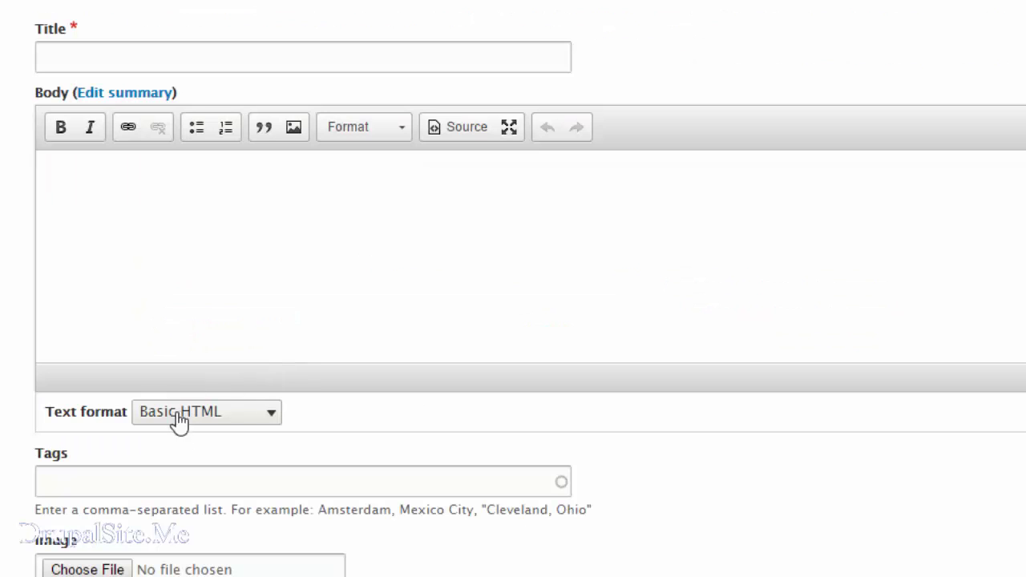
pyautogui.click(271, 413)
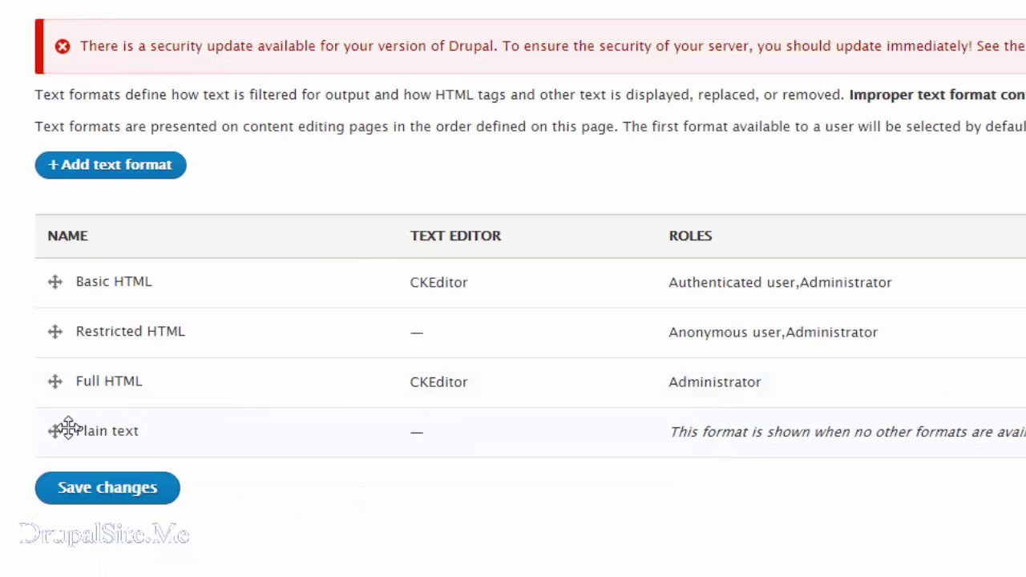
pyautogui.moveTo(53, 433); pyautogui.dragTo(37, 294)
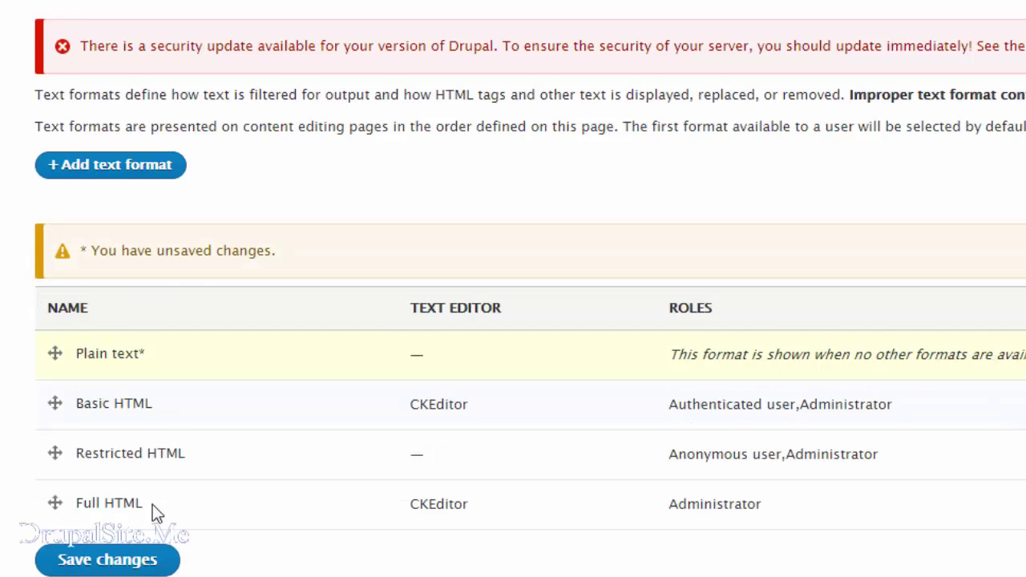
pyautogui.click(128, 567)
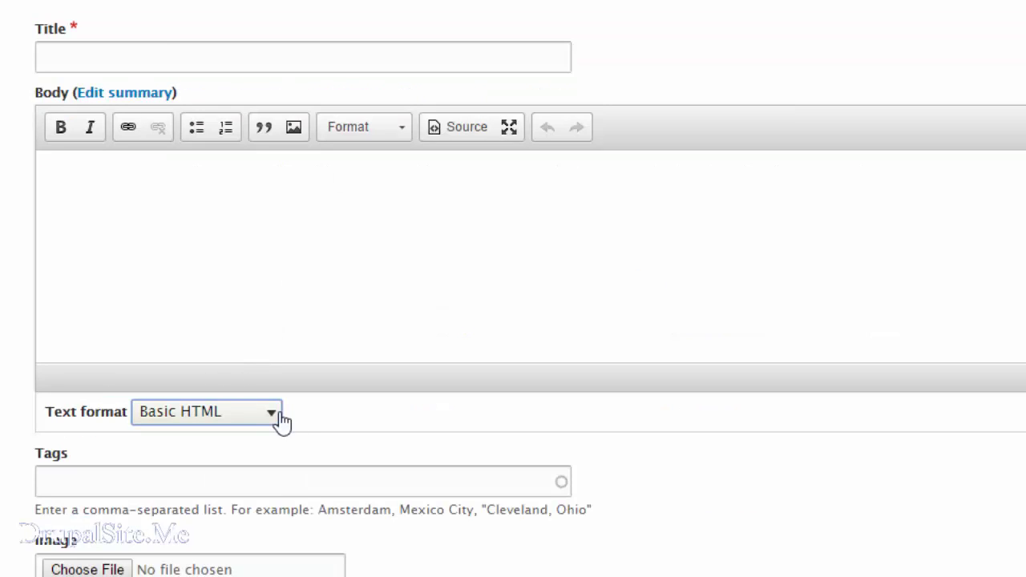
# Step: Check the text format choices offered for the body in the article form after the reordering
pyautogui.click(271, 415)
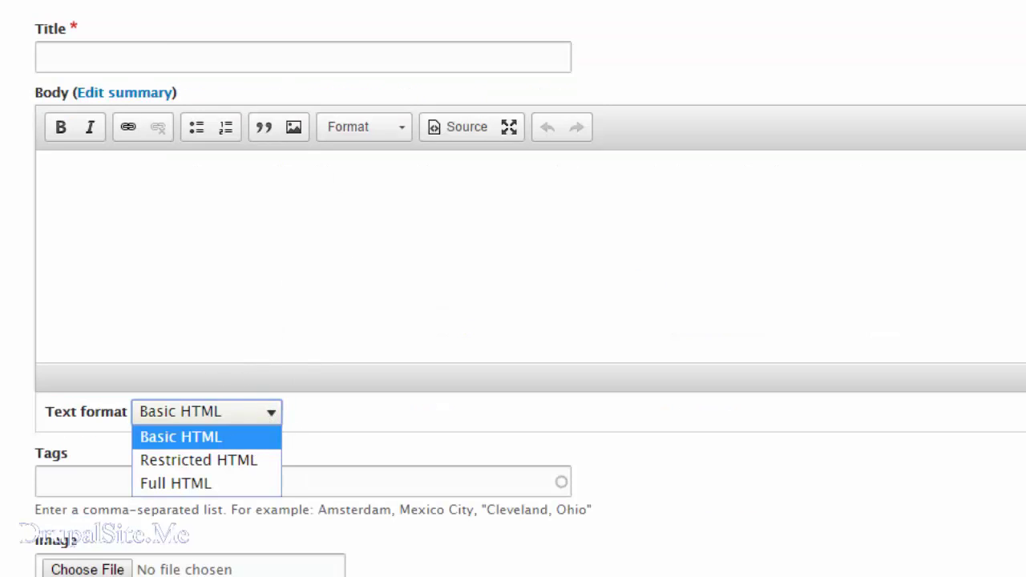
pyautogui.press('Escape')
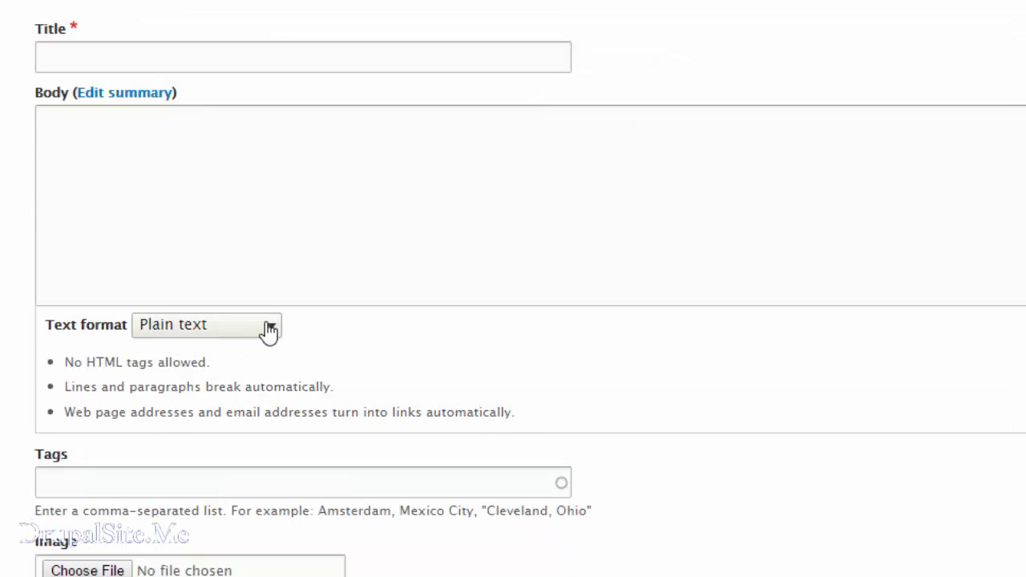
pyautogui.click(268, 330)
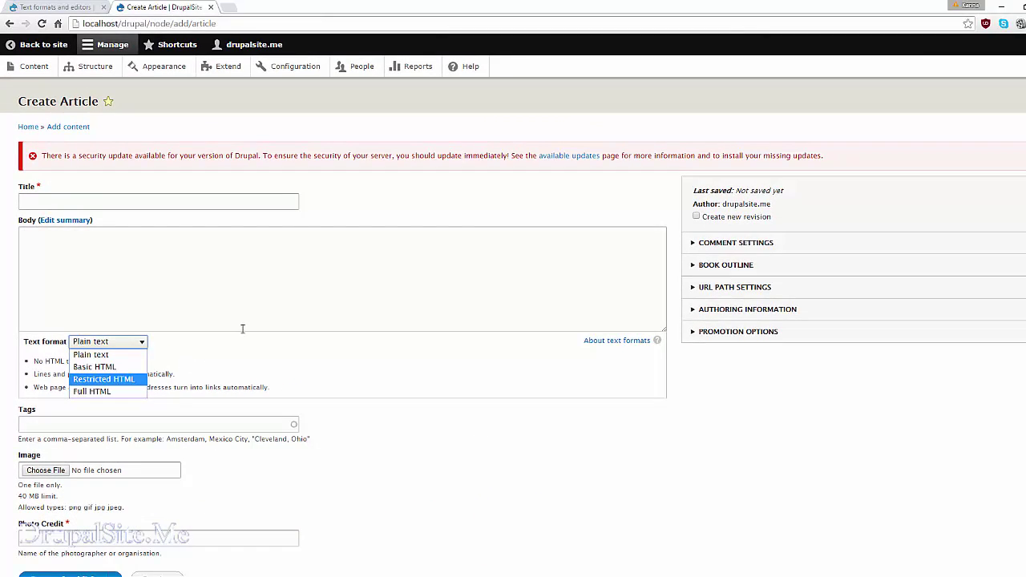
pyautogui.click(303, 249)
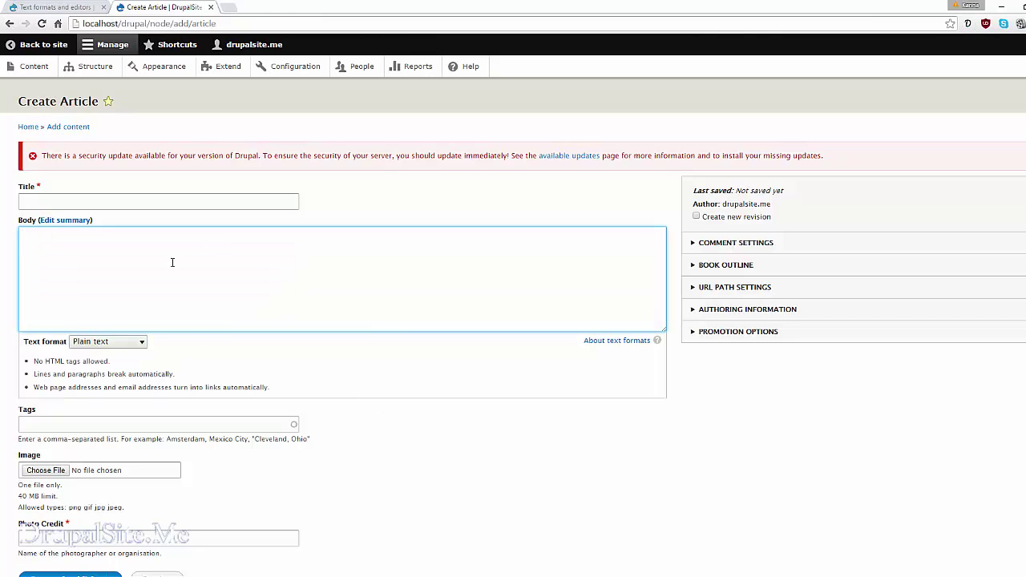
# Step: Generate three paragraphs of dummy text with paragraph tags and paste them into the article body
pyautogui.click(969, 26)
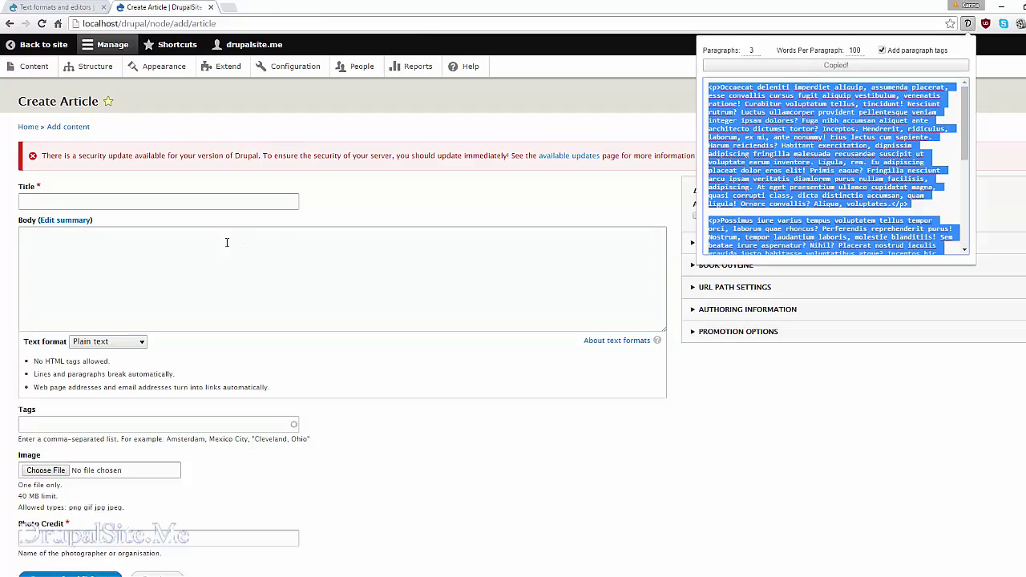
pyautogui.click(161, 258)
pyautogui.hotkey('ctrl', 'v')
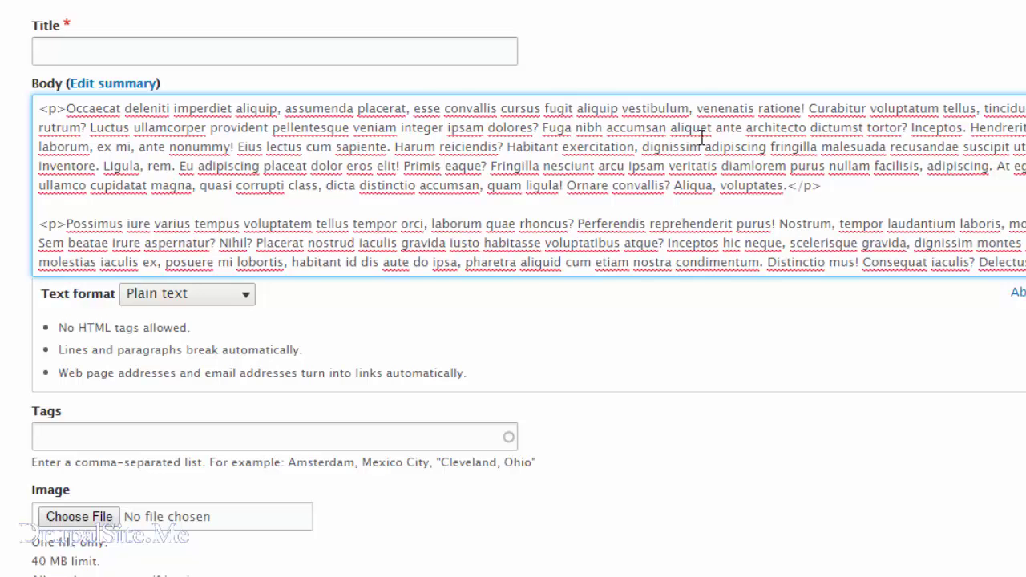
# Step: Switch the article body's text format to Basic HTML and accept the format change
pyautogui.click(241, 294)
pyautogui.click(189, 336)
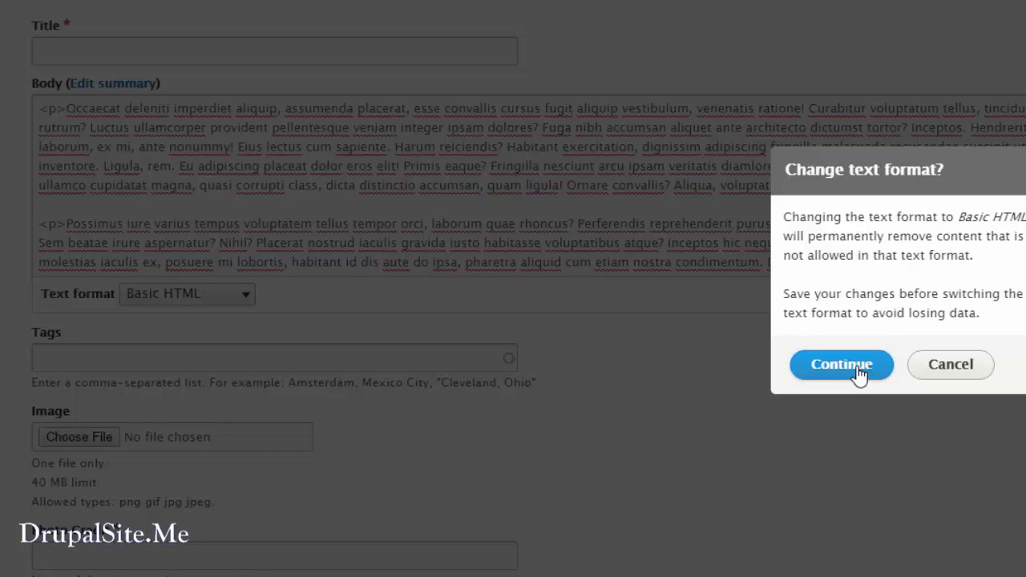
pyautogui.click(818, 371)
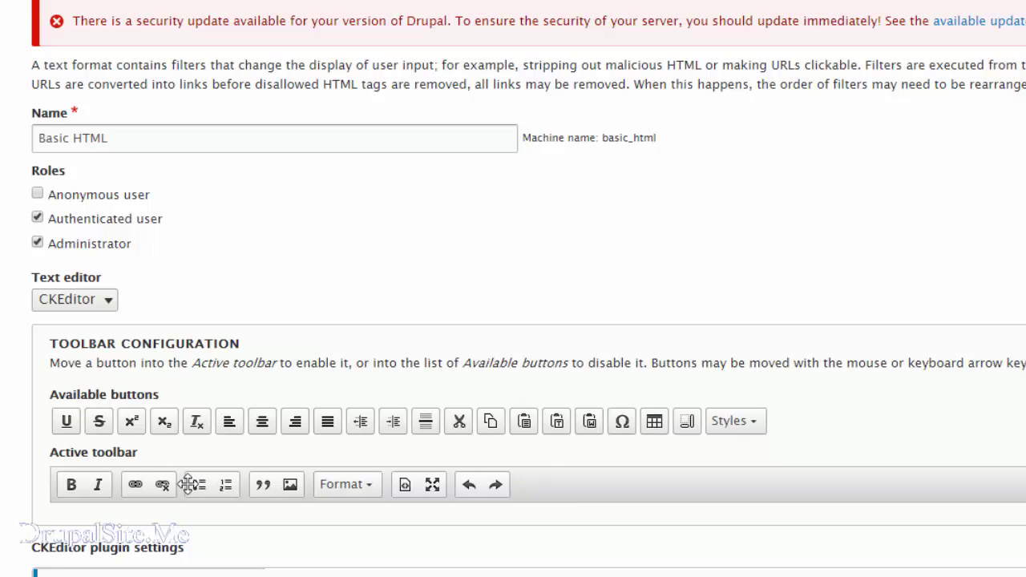
# Step: Add a button group named "table" to the Basic HTML active toolbar and place the Table button in it
pyautogui.moveTo(656, 425); pyautogui.dragTo(663, 522)
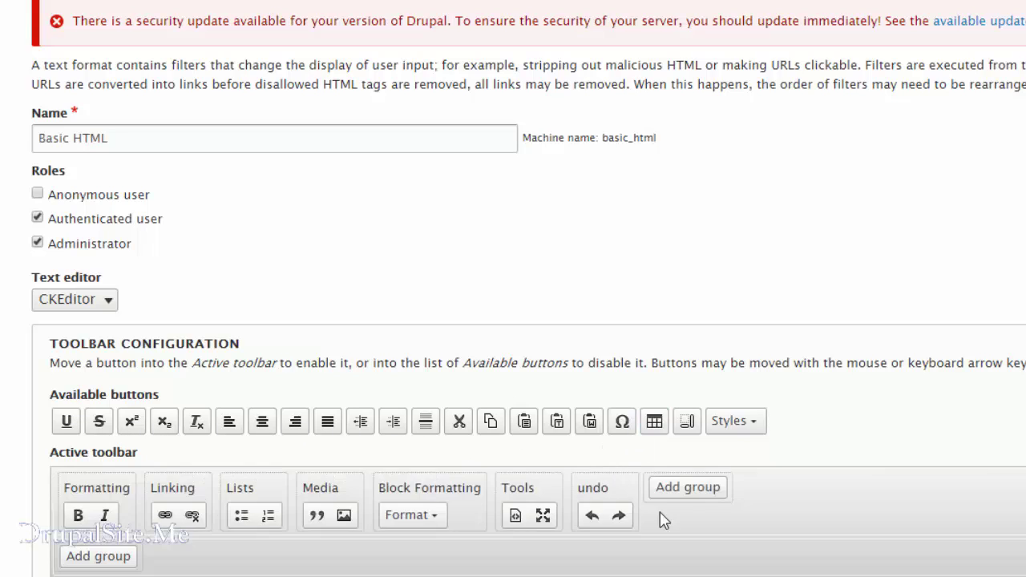
pyautogui.click(692, 490)
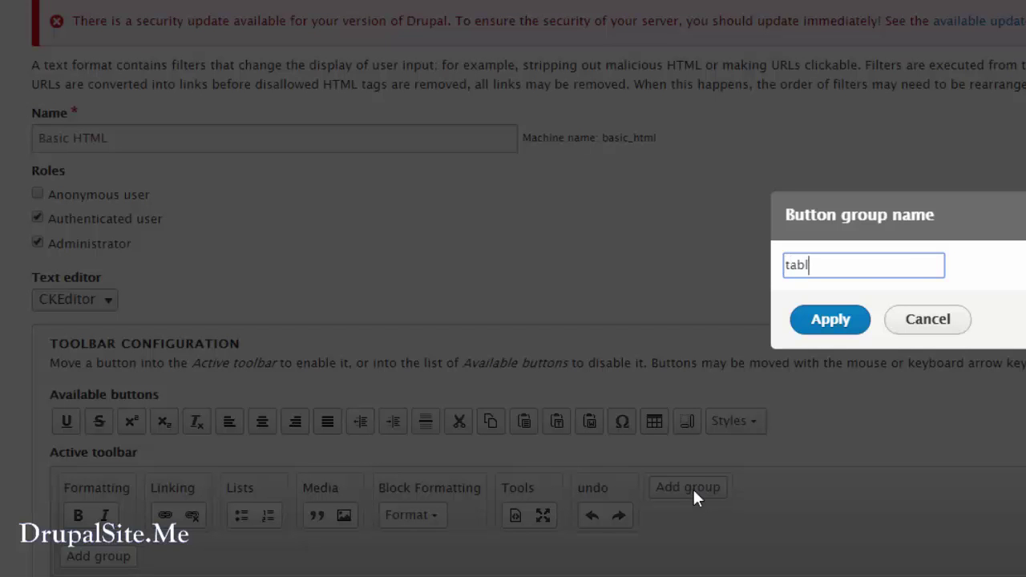
pyautogui.click(830, 319)
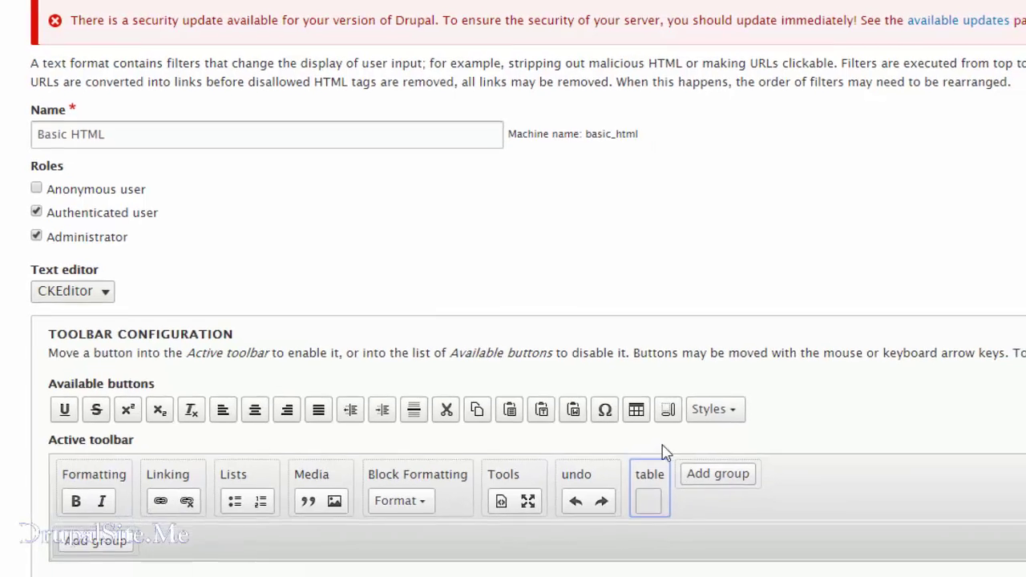
pyautogui.moveTo(635, 409); pyautogui.dragTo(649, 501)
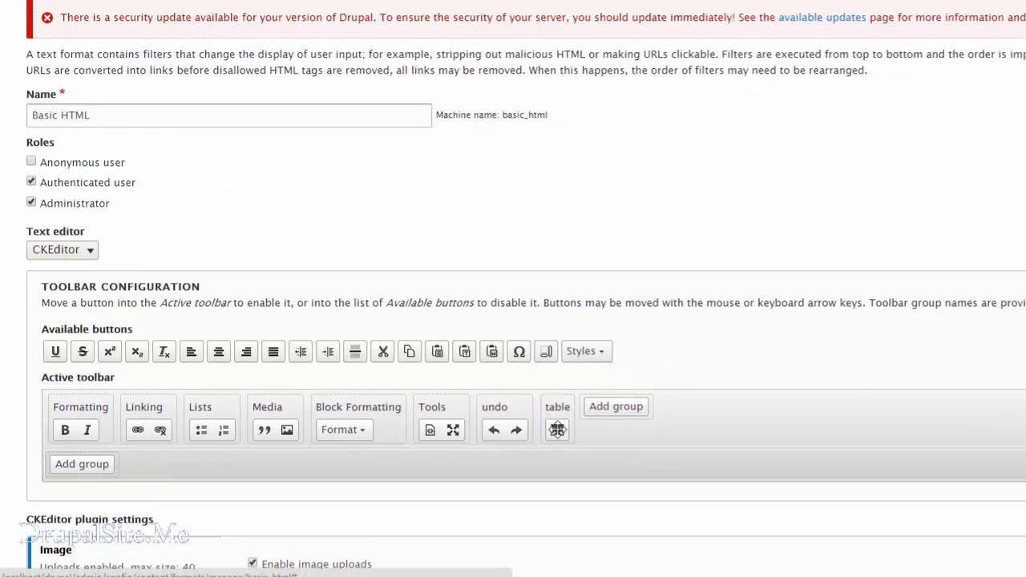
# Step: Save the Basic HTML format configuration and reload the article form to load the updated editor toolbar
pyautogui.scroll(-12, 847, 371)
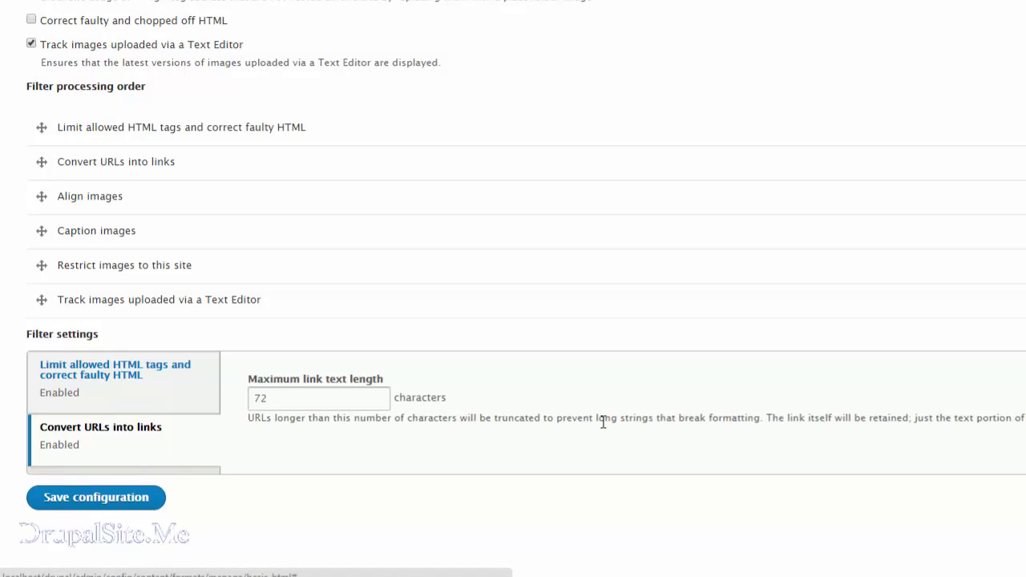
pyautogui.click(107, 497)
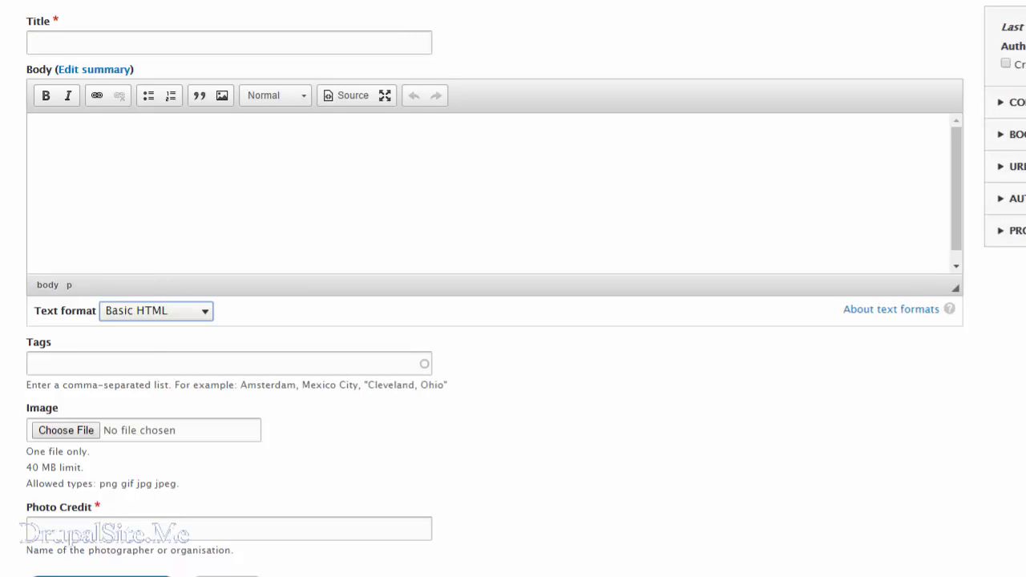
pyautogui.press('super+r')
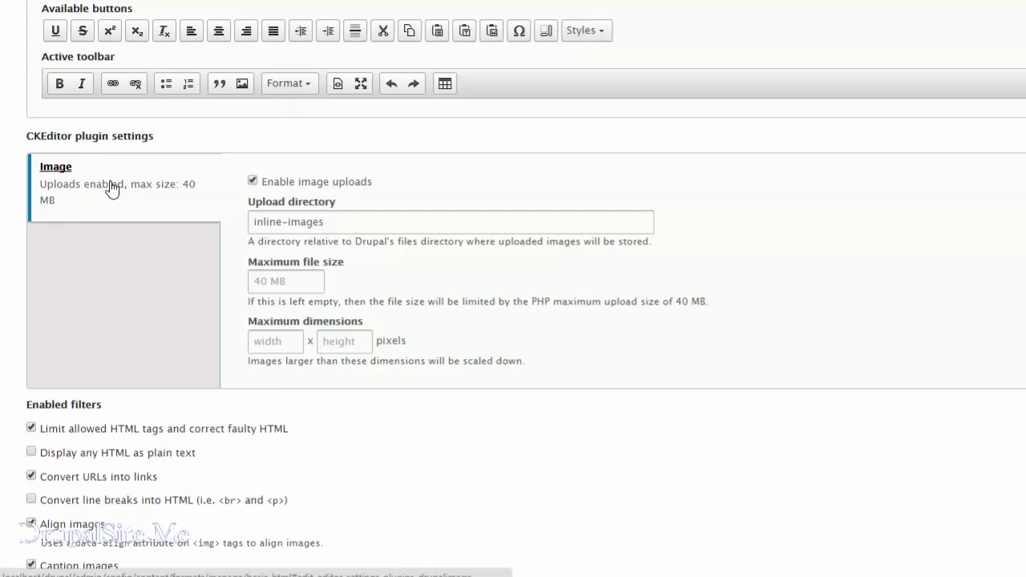
# Step: Examine the CKEditor image upload settings for the upload directory and maximum file size
pyautogui.click(253, 224)
pyautogui.moveTo(401, 223); pyautogui.dragTo(236, 225)
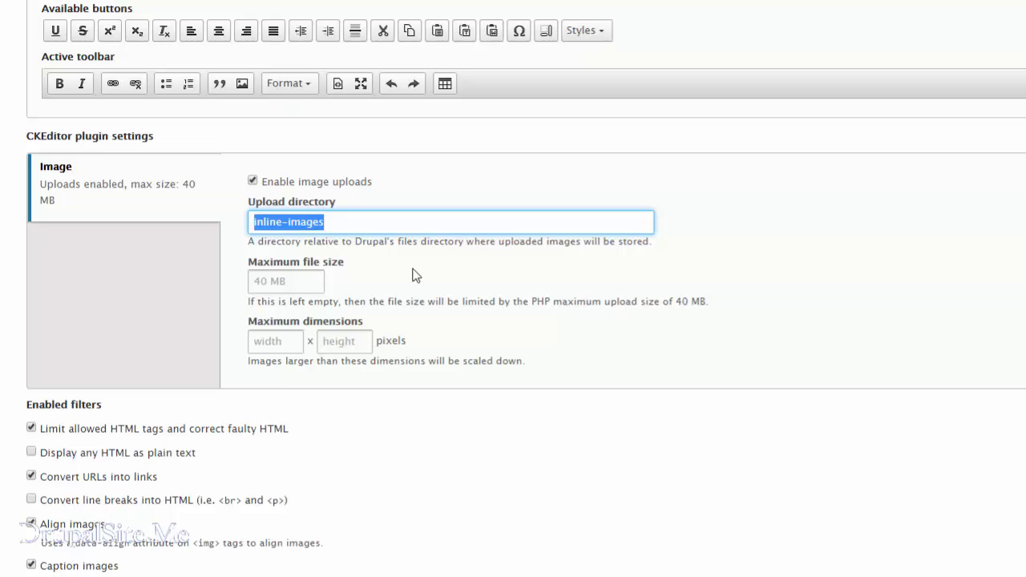
pyautogui.click(307, 287)
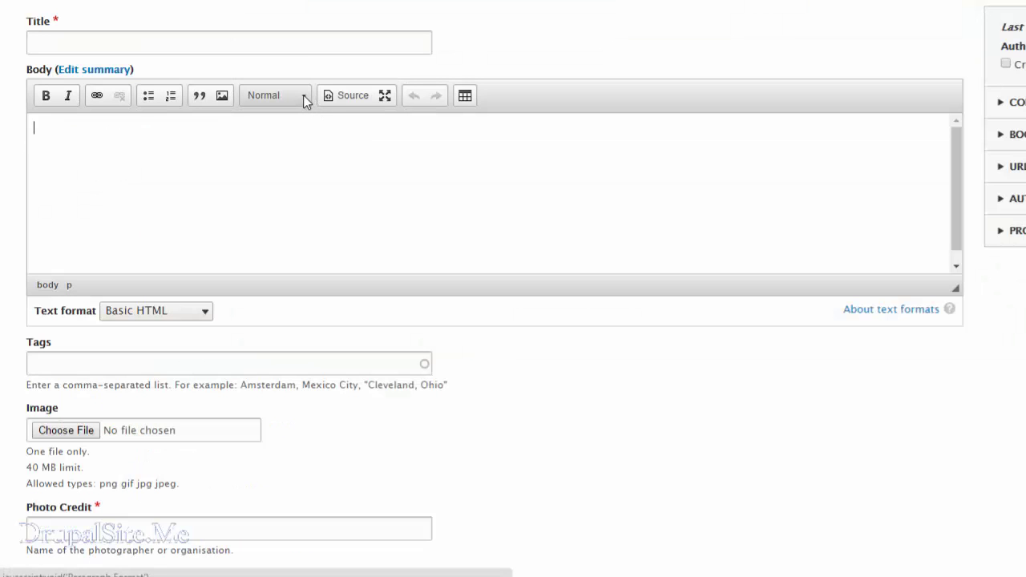
# Step: Examine the heading levels offered in the article body editor's paragraph format list
pyautogui.click(303, 95)
pyautogui.moveTo(357, 150); pyautogui.dragTo(348, 217)
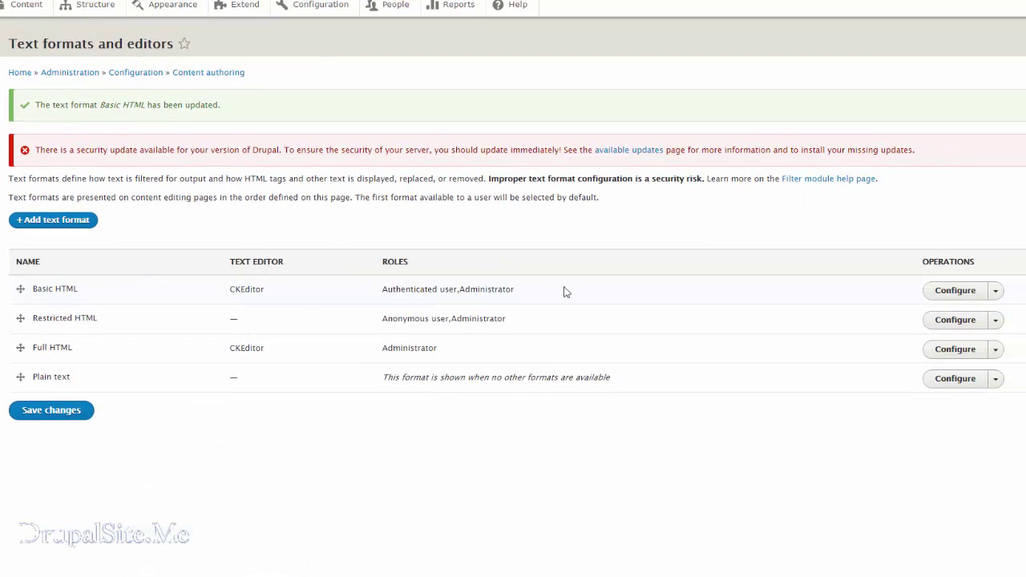
# Step: Remove the <h6 id> tag from the allowed HTML tags of the Basic HTML format and save the configuration
pyautogui.click(946, 297)
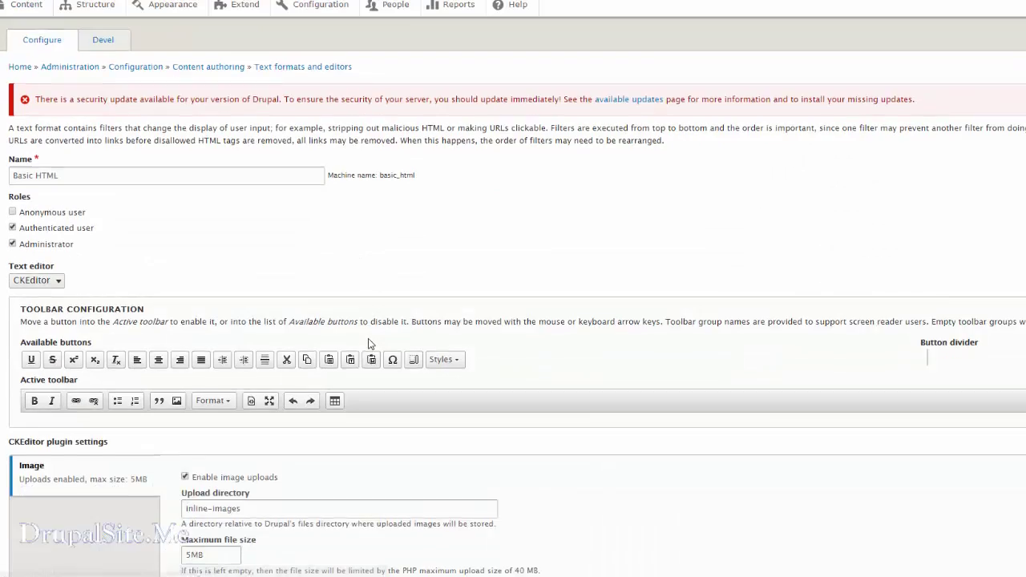
pyautogui.scroll(-15, 364, 345)
pyautogui.click(61, 433)
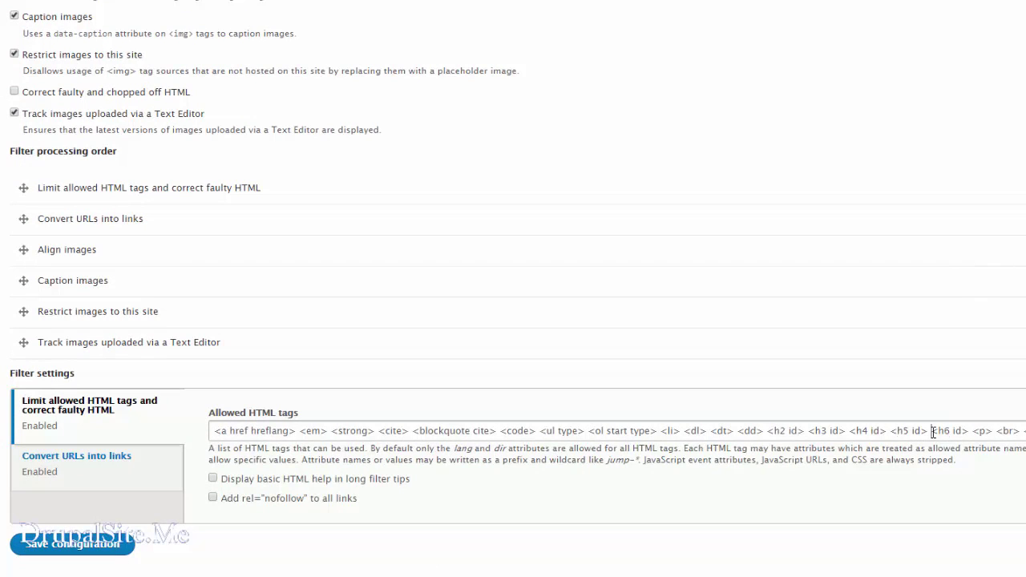
pyautogui.moveTo(933, 432); pyautogui.dragTo(968, 433)
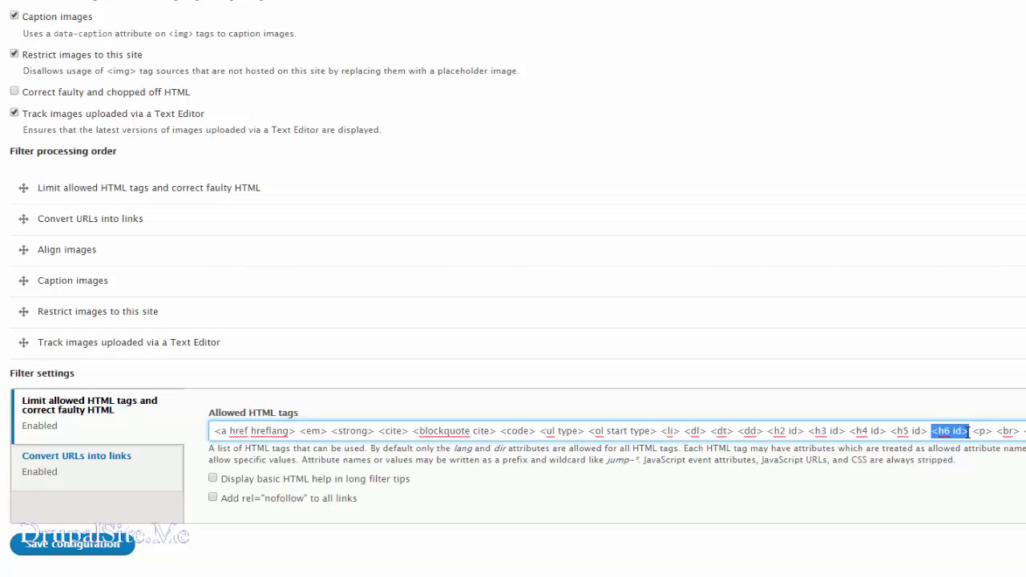
pyautogui.write('x')
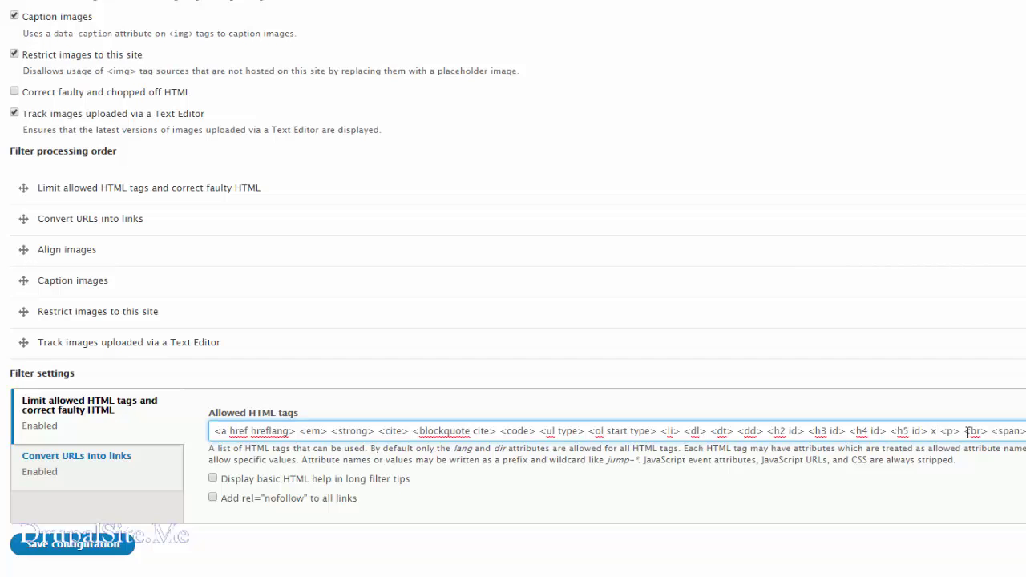
pyautogui.press('BackSpace')
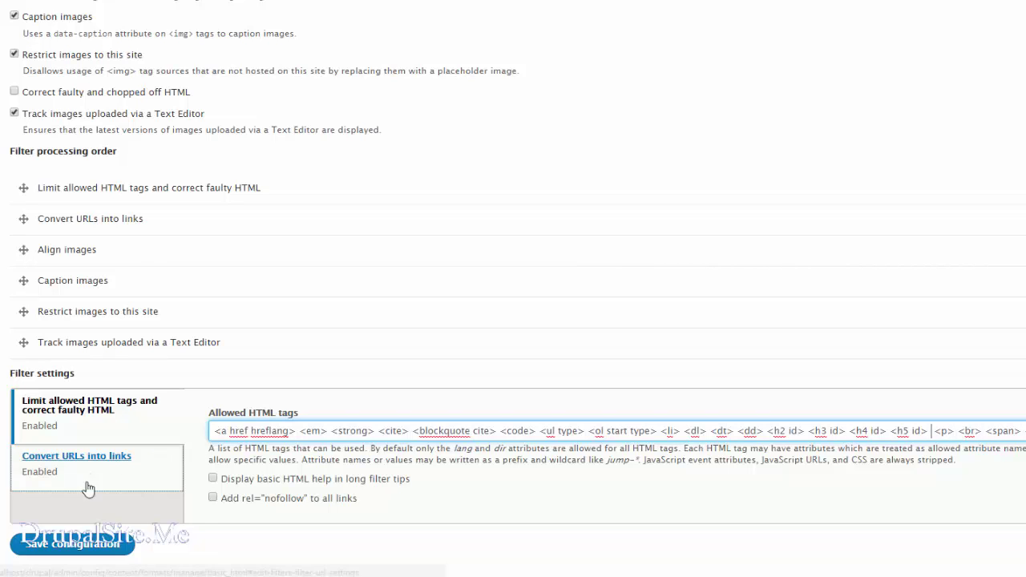
pyautogui.click(82, 547)
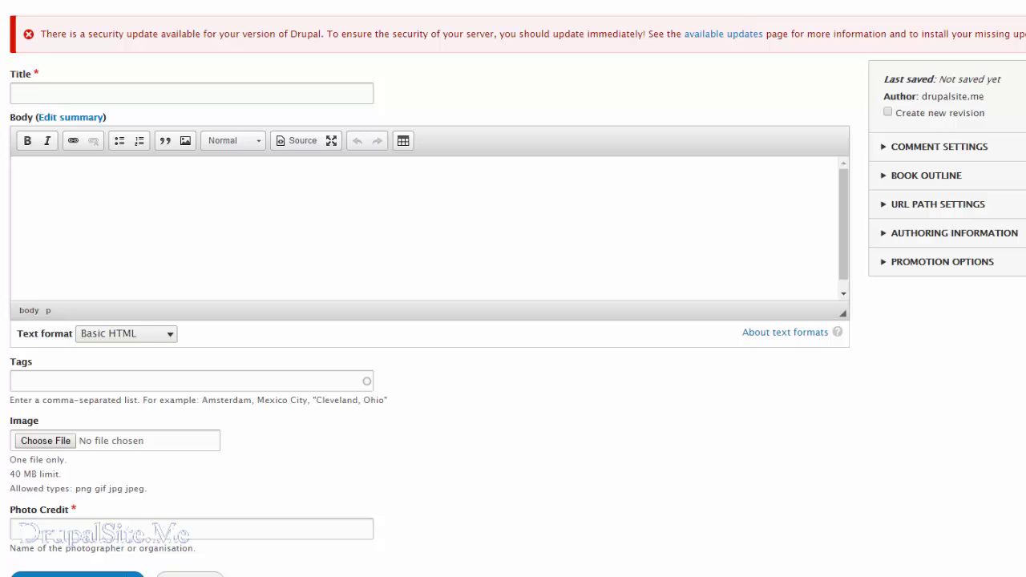
# Step: Reload the article form and check whether Heading 6 is still offered among the body editor's paragraph formats
pyautogui.click(260, 141)
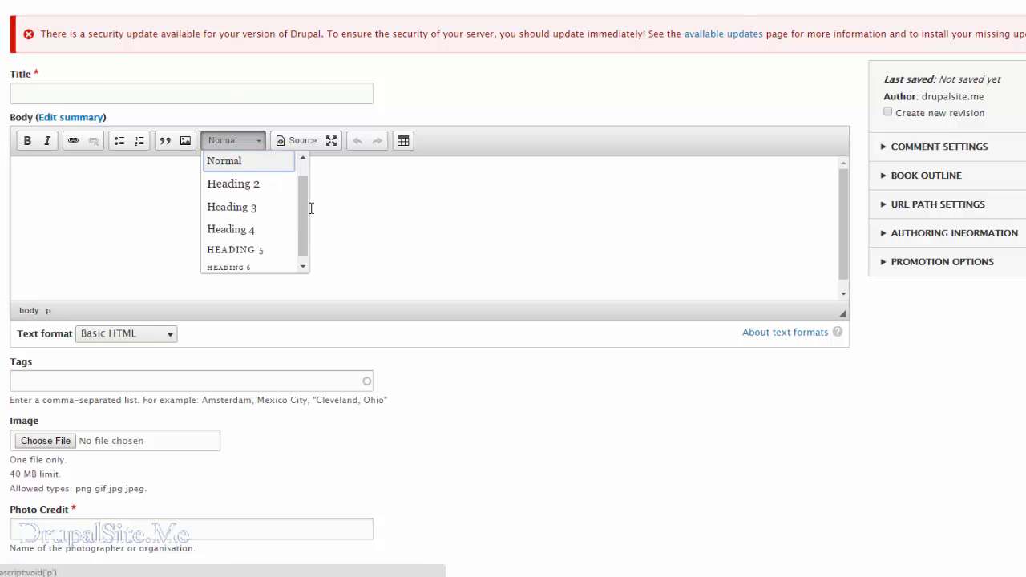
pyautogui.scroll(-1, 301, 211)
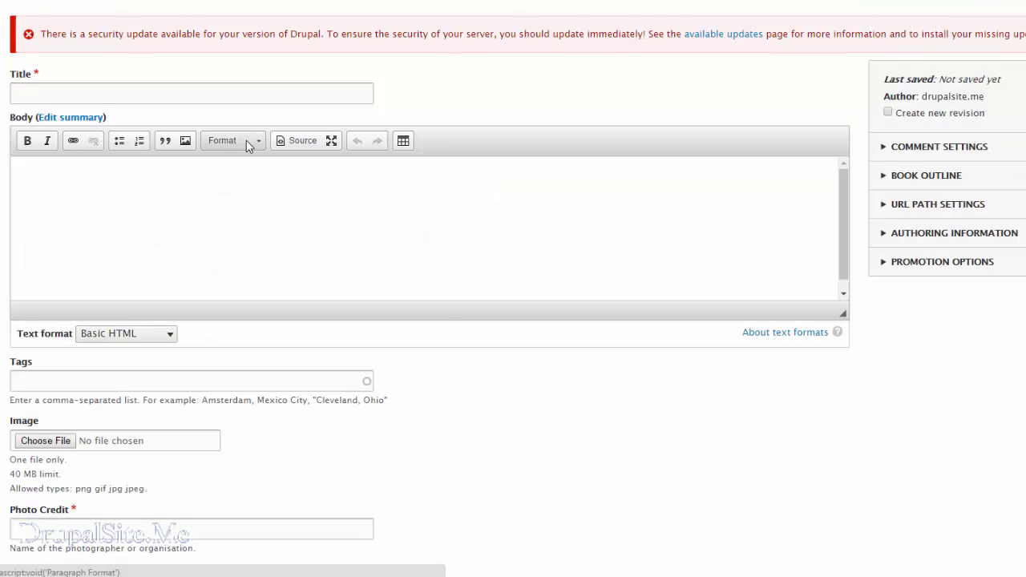
pyautogui.click(248, 142)
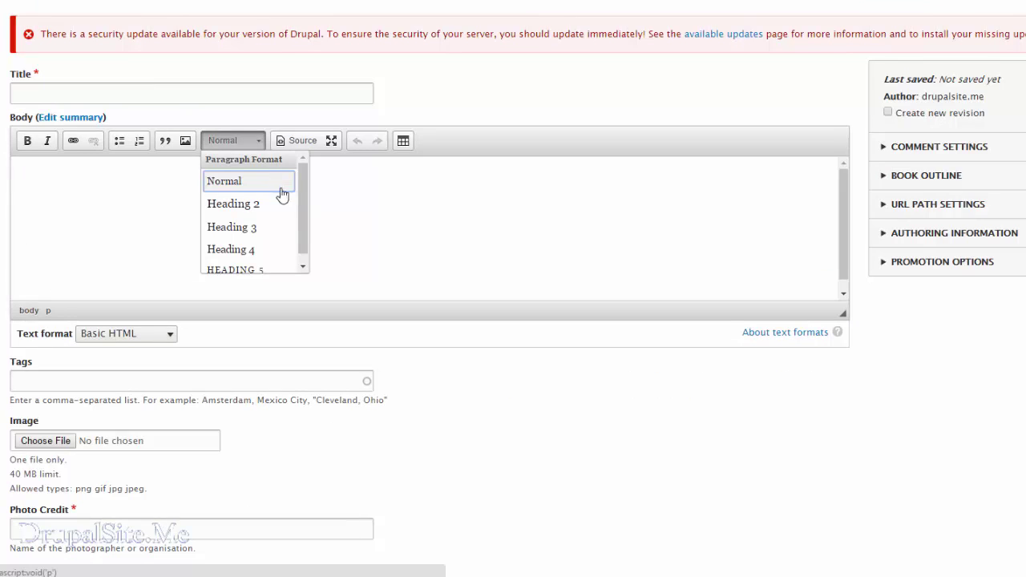
pyautogui.scroll(-1, 303, 203)
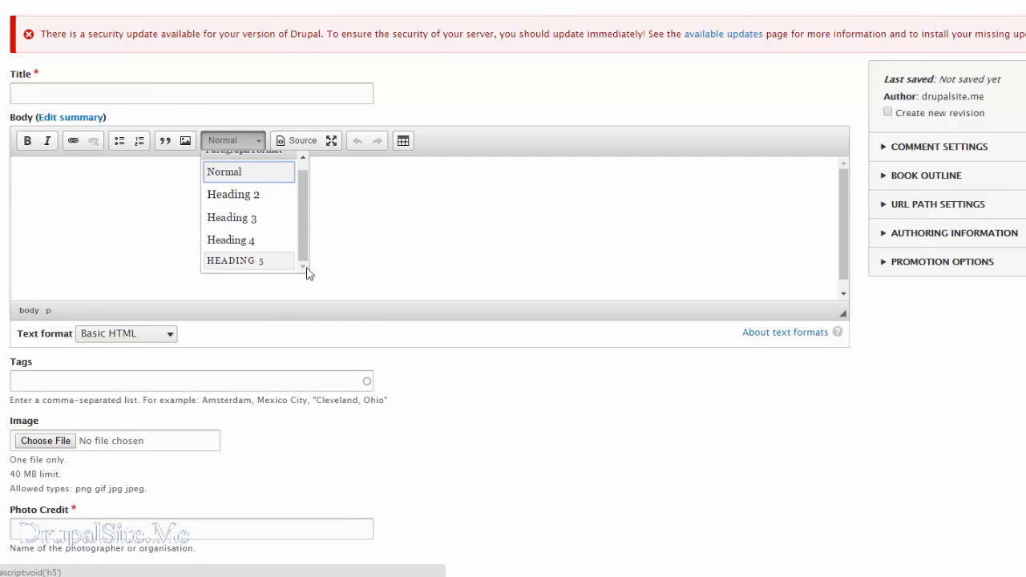
pyautogui.click(481, 241)
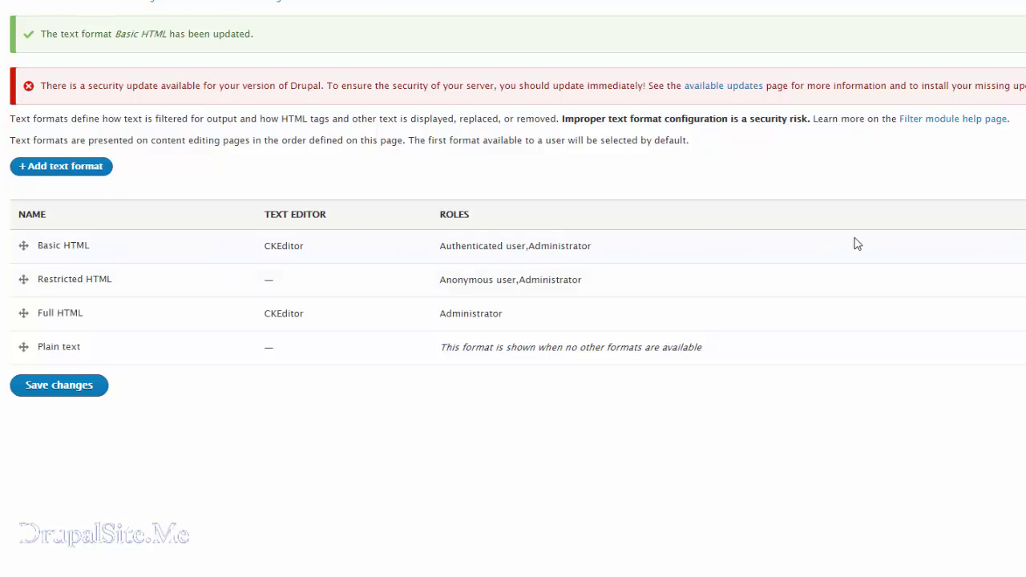
# Step: Add <h6 id> to Basic HTML's allowed HTML tags by duplicating <h5 id> and changing the copy's 5 to 6, and save the configuration
pyautogui.click(1025, 246)
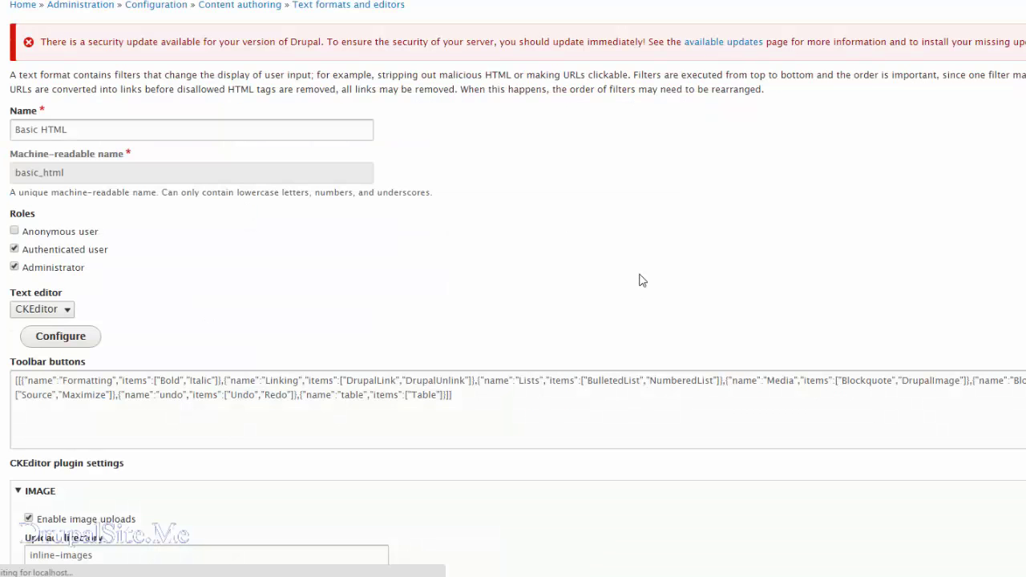
pyautogui.scroll(-10, 601, 280)
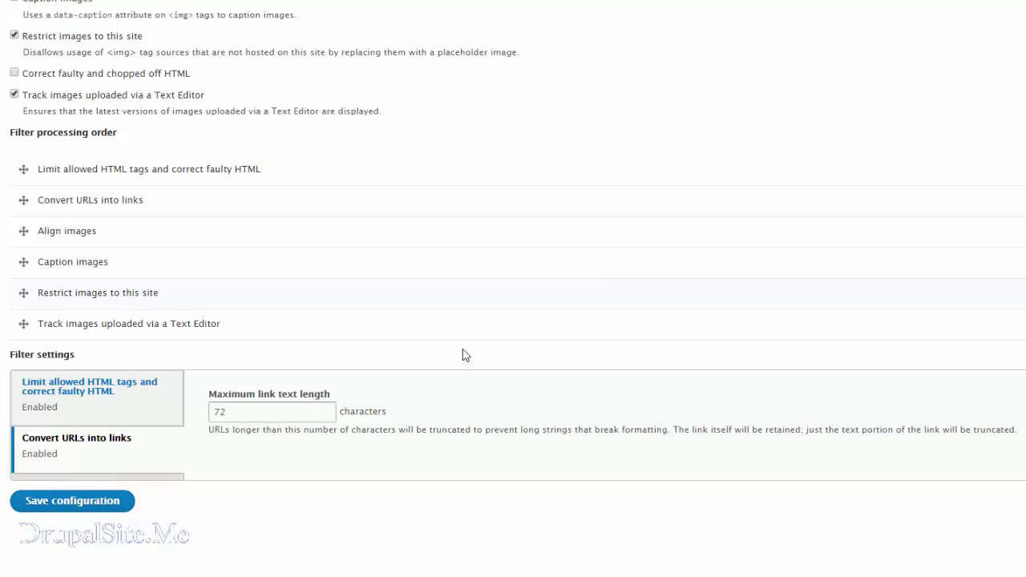
pyautogui.click(72, 398)
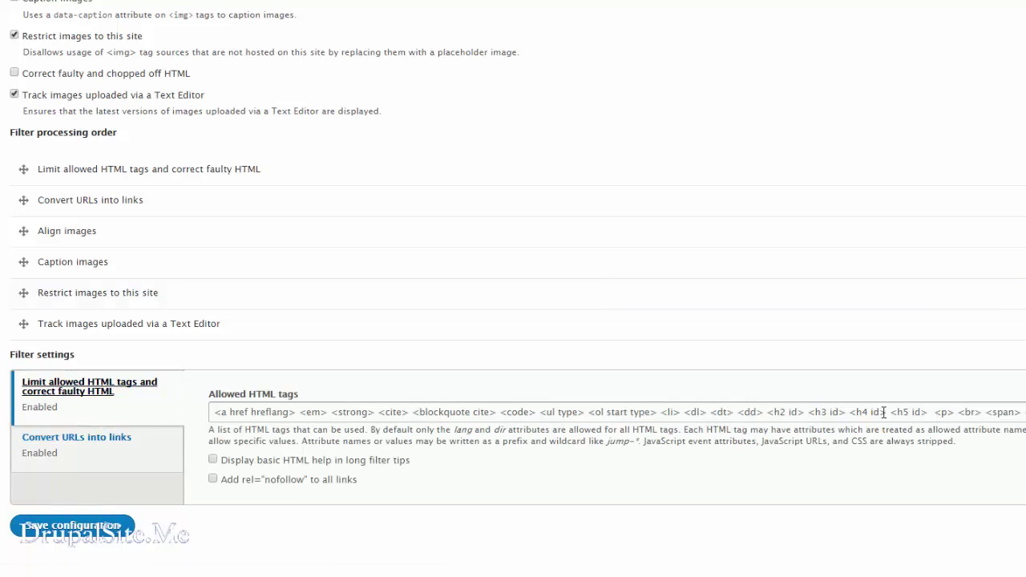
pyautogui.moveTo(895, 411); pyautogui.dragTo(921, 410)
pyautogui.hotkey('ctrl', 'c')
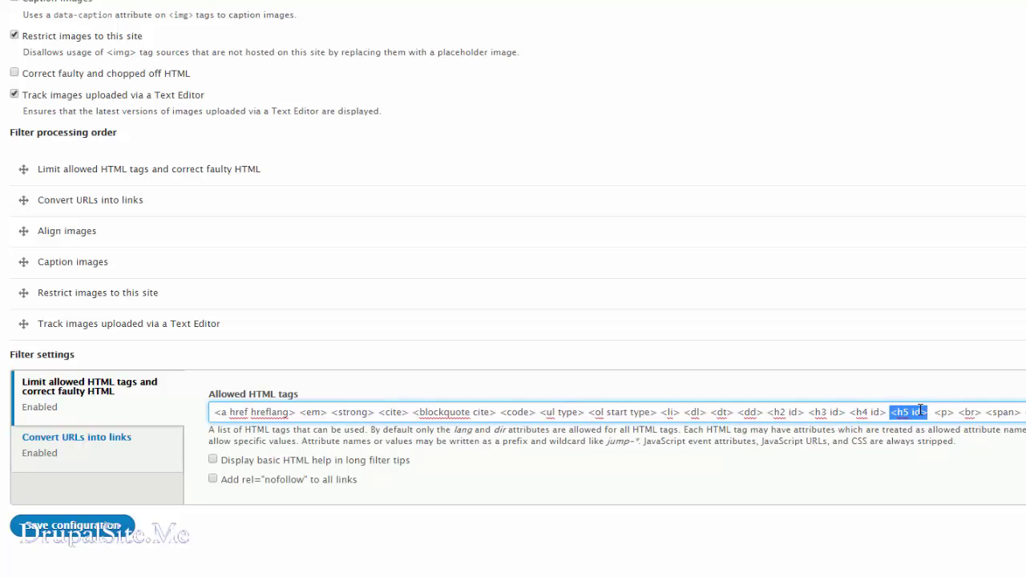
pyautogui.click(930, 412)
pyautogui.hotkey('ctrl', 'v')
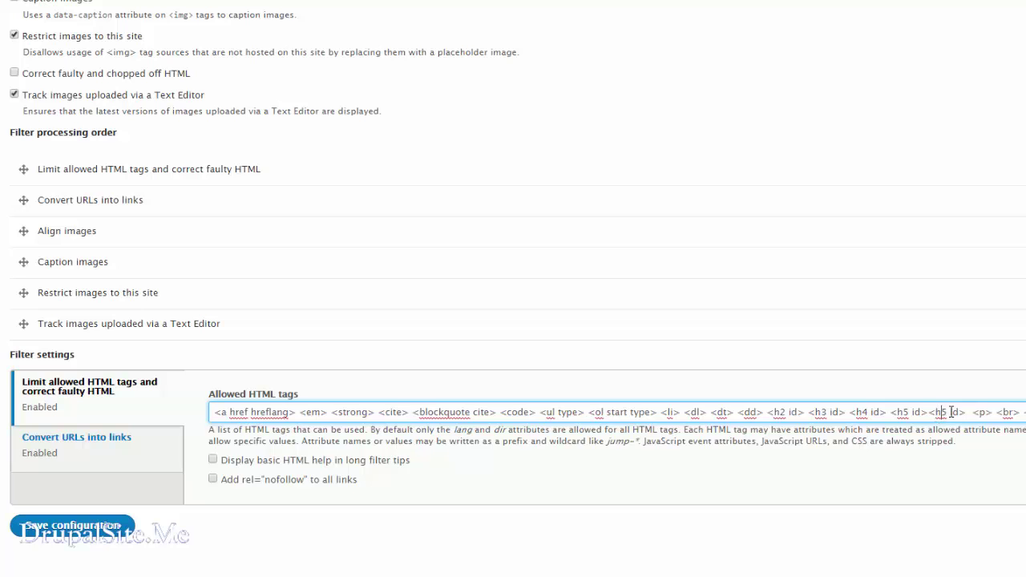
pyautogui.click(951, 412)
pyautogui.press('BackSpace')
pyautogui.write('6')
pyautogui.click(94, 522)
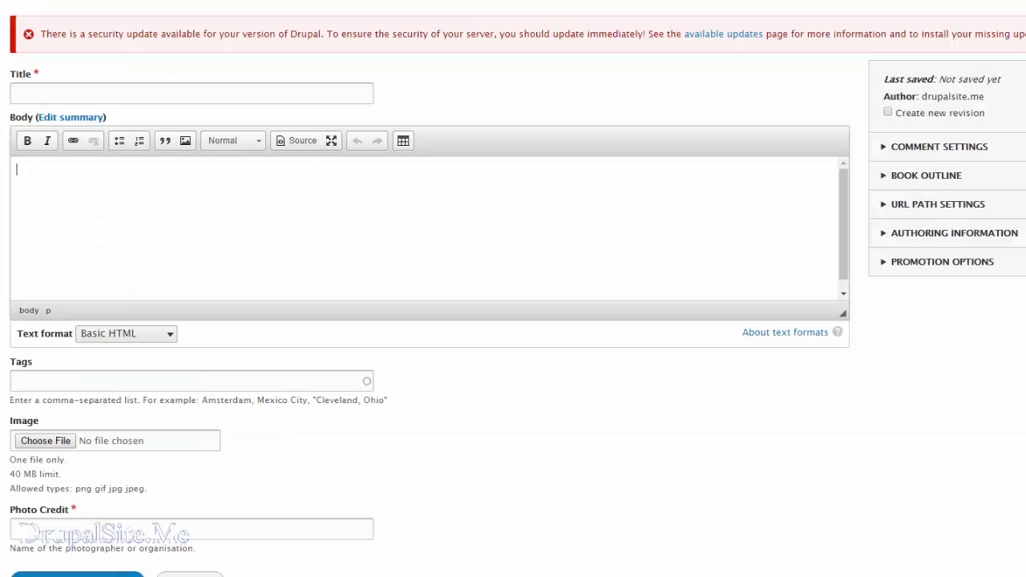
# Step: Recheck the paragraph format list for Heading 6 on the reloaded article form and return to the body text
pyautogui.click(255, 141)
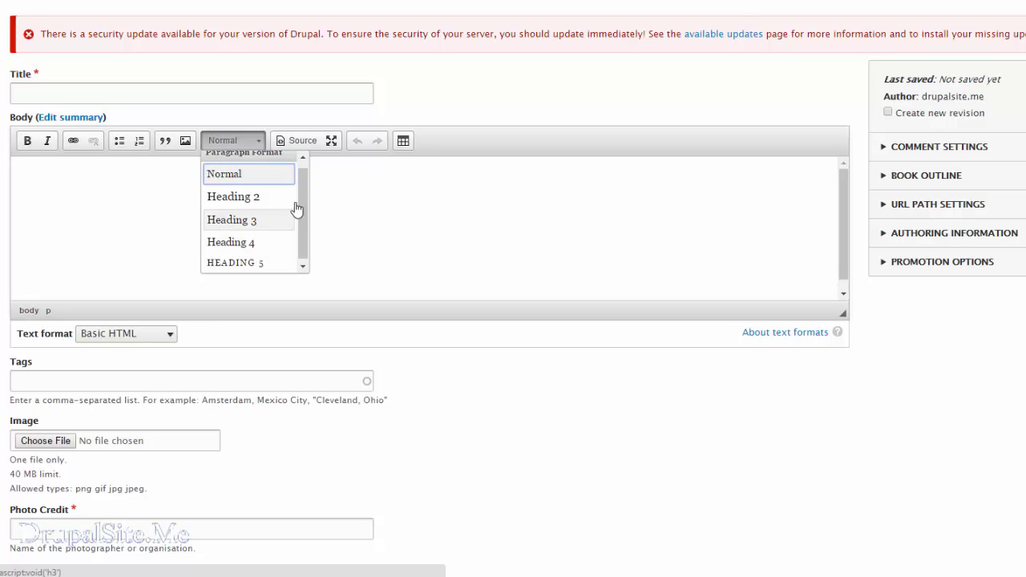
pyautogui.moveTo(304, 217); pyautogui.dragTo(304, 227)
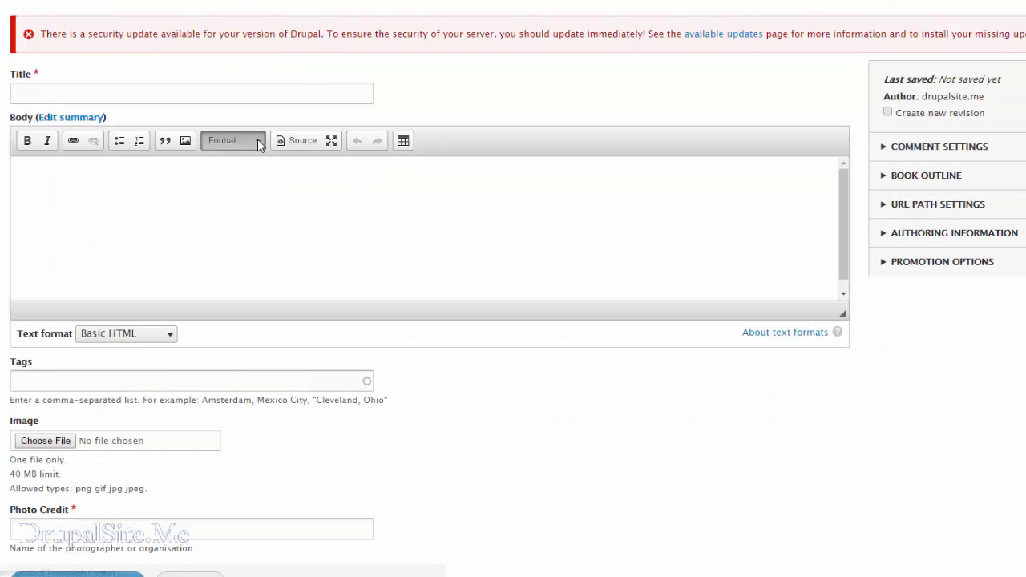
pyautogui.click(257, 139)
pyautogui.scroll(-1, 251, 274)
pyautogui.click(537, 254)
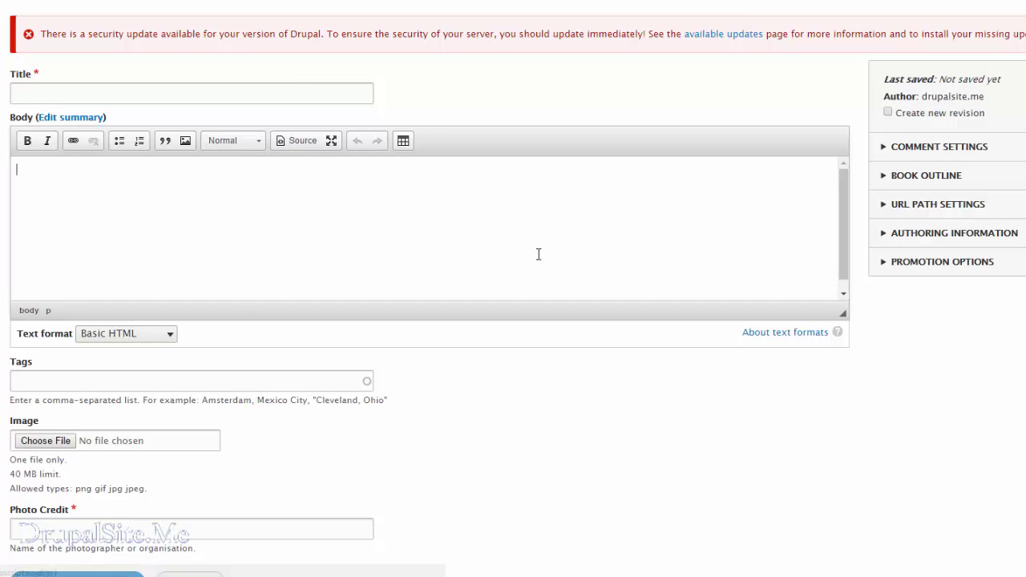